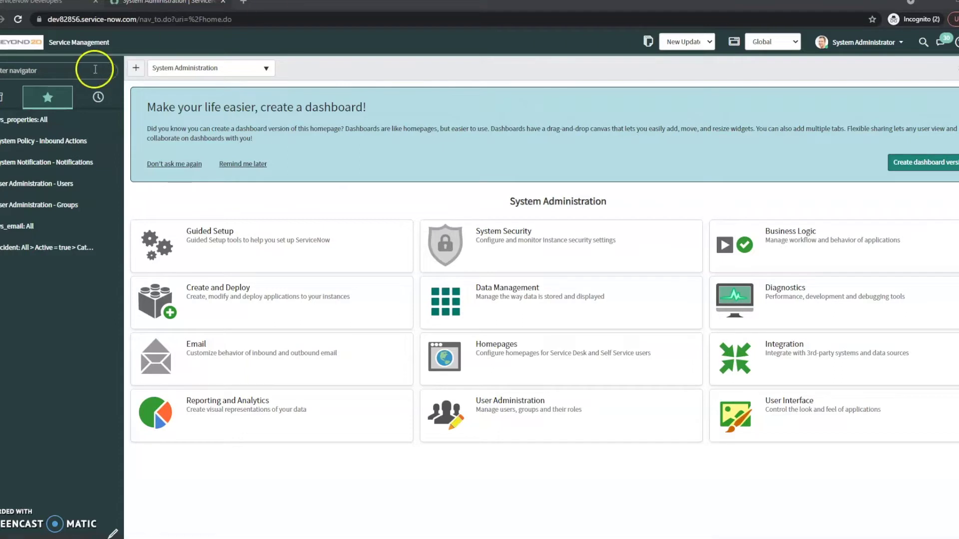
Filter the application navigator on 'diagnostic' and scroll down to Email Diagnostics.
click(69, 74)
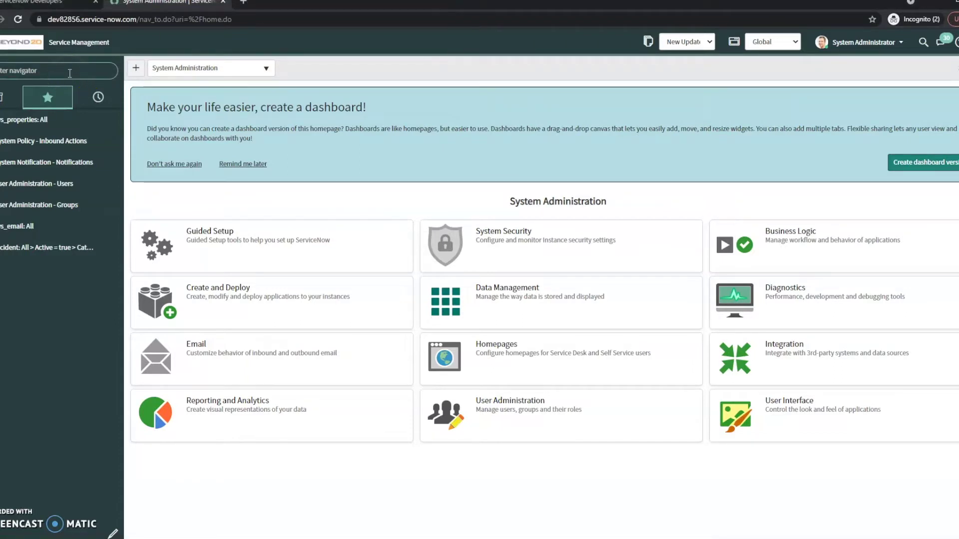
text(diag)
text(nostic)
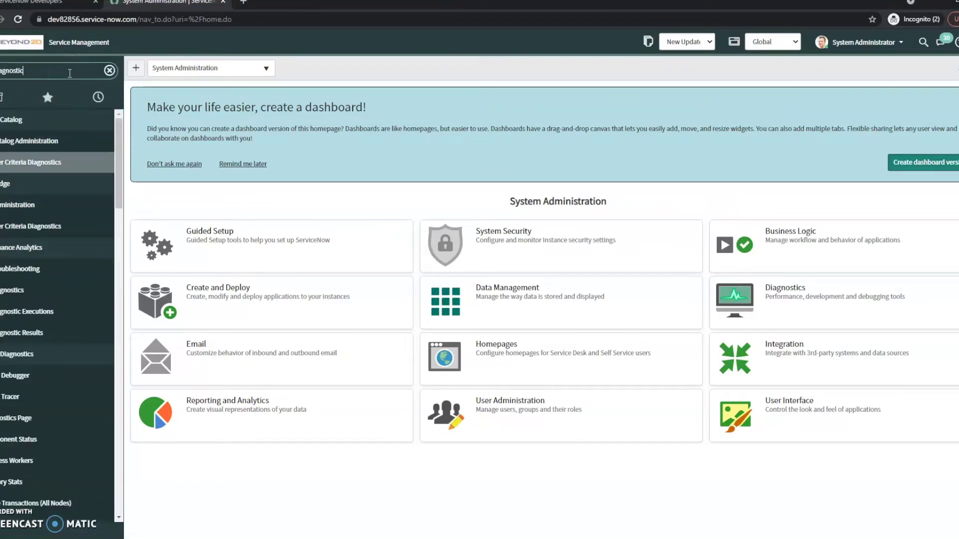
scroll(30, 280, down, 6)
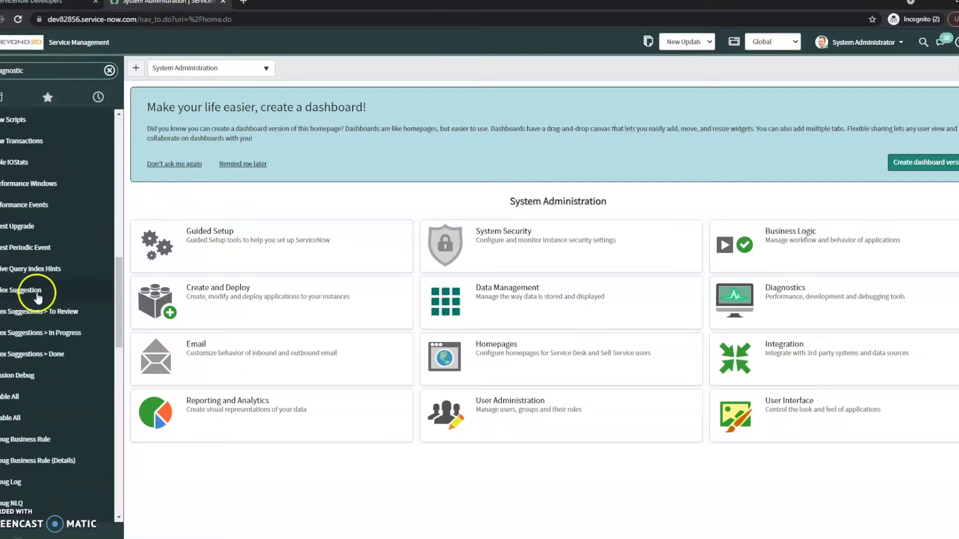
scroll(41, 295, down, 2)
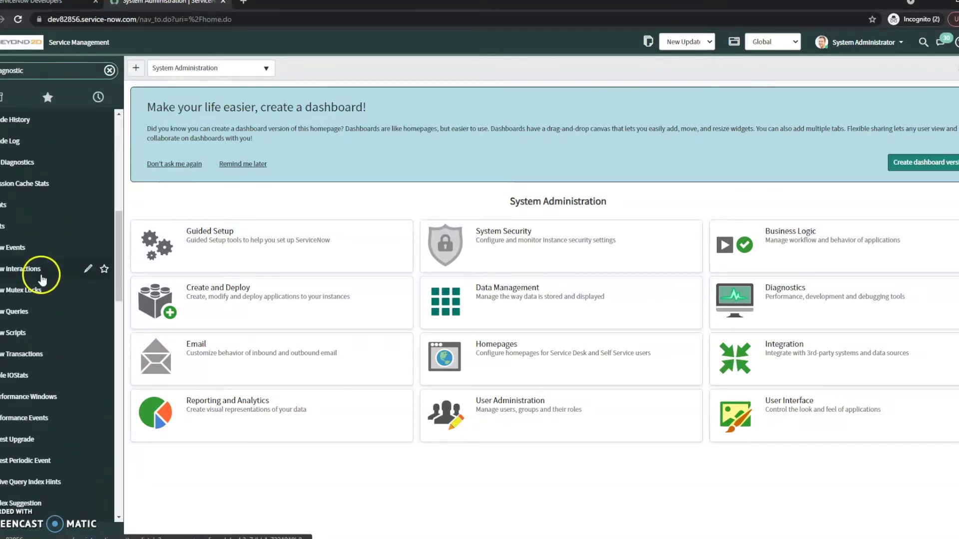
scroll(39, 270, down, 10)
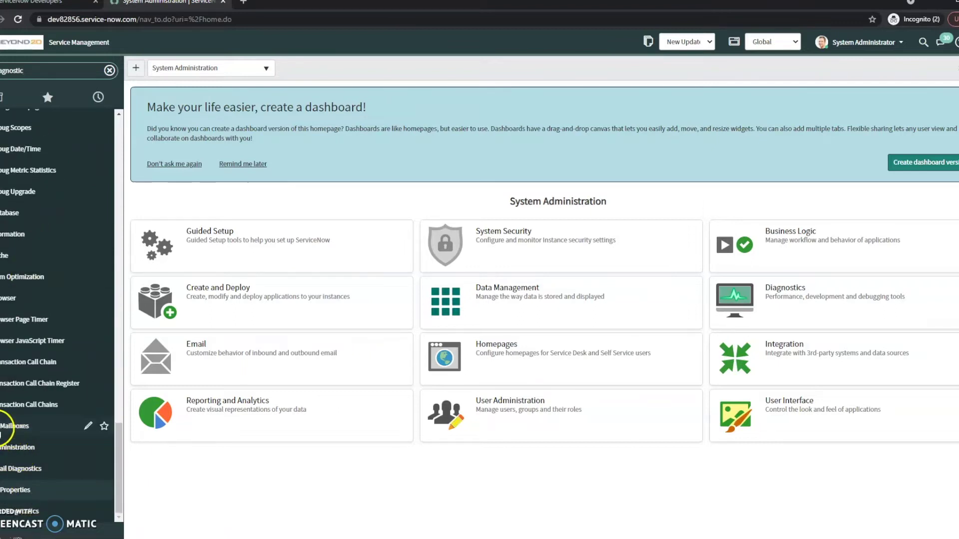
Open Email Diagnostics to confirm sending, receiving, SMTP and POP3 connections are working.
click(32, 470)
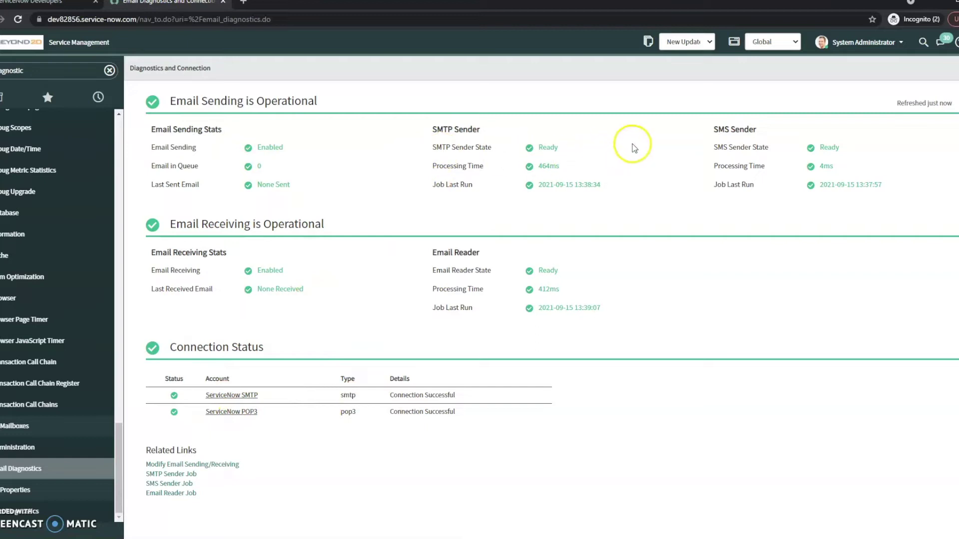
Go to sys_email.list to show all 555 email records sorted by creation date.
click(59, 75)
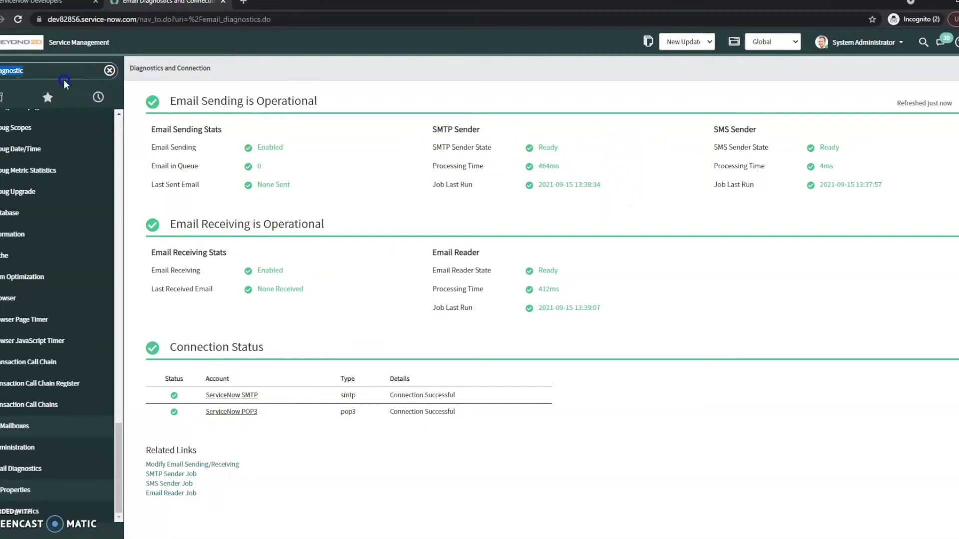
text(sys_emai)
text(l)
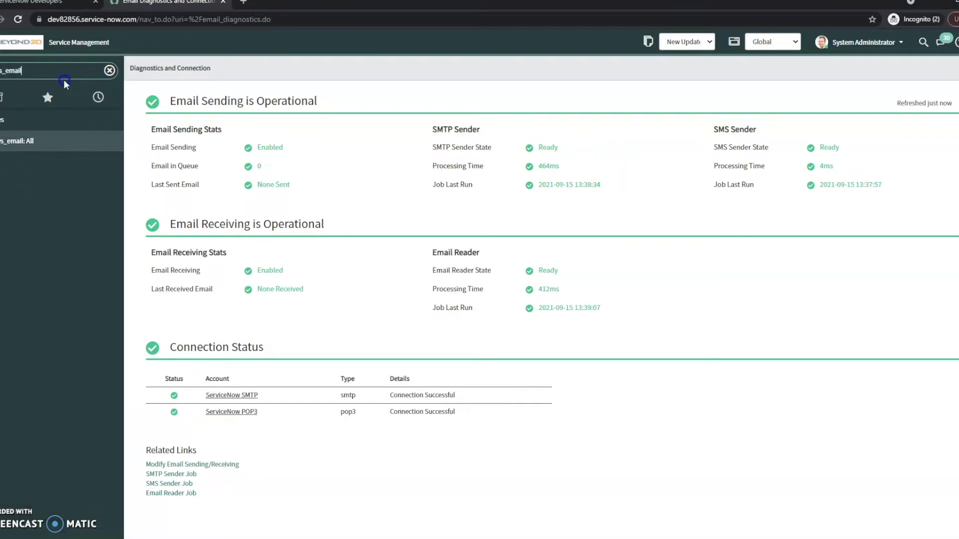
text(.lis)
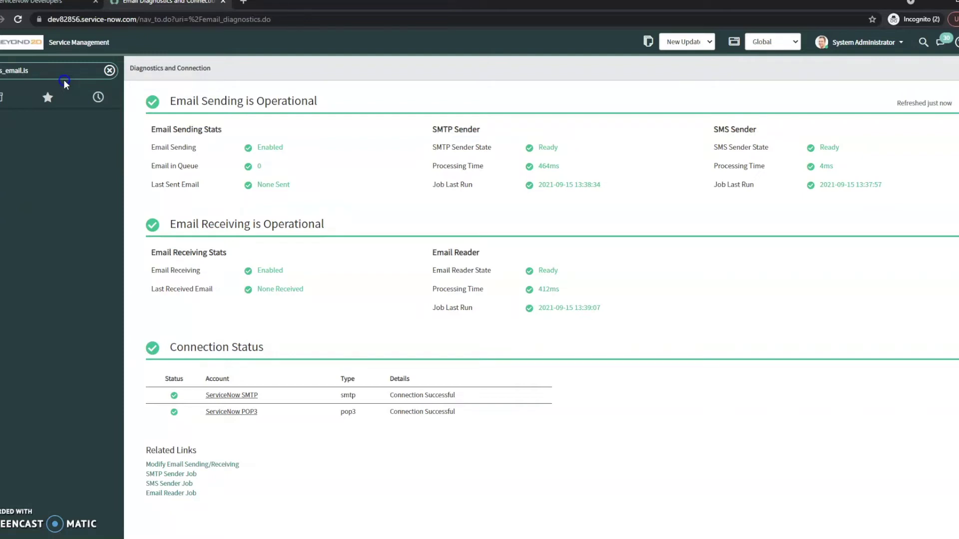
text(t)
key(Return)
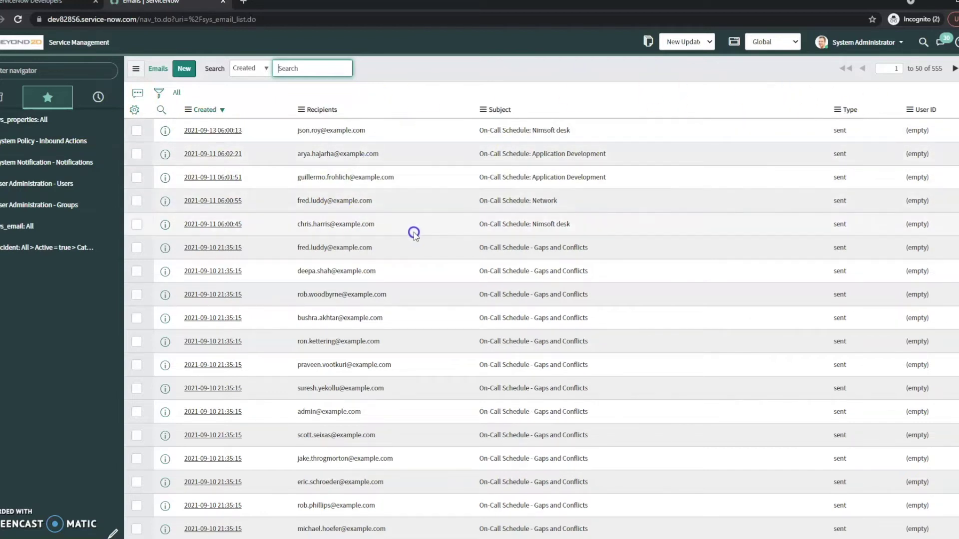
click(453, 167)
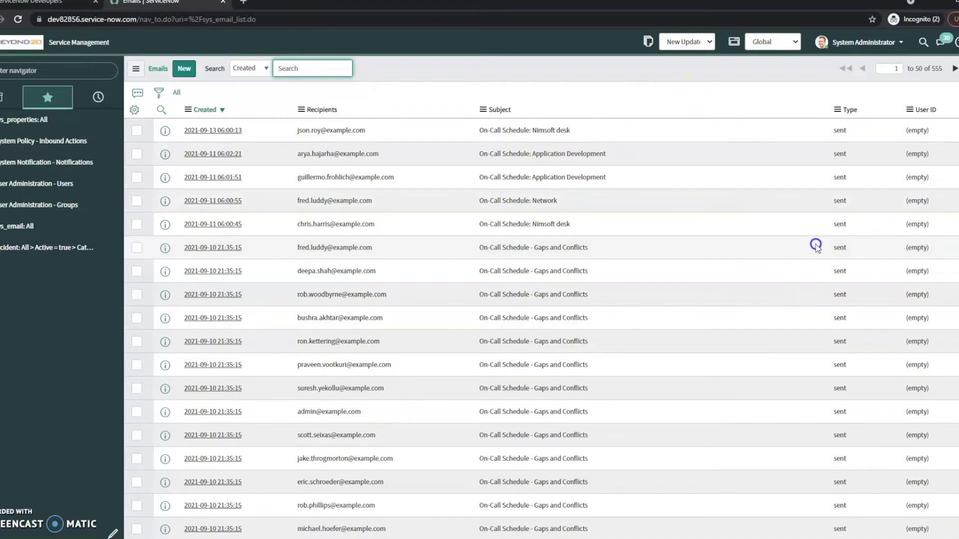
Filter the navigator on 'filters', then view the 'On-Call Schedule: Nimsoft desk' email's headers and Email Log.
click(60, 70)
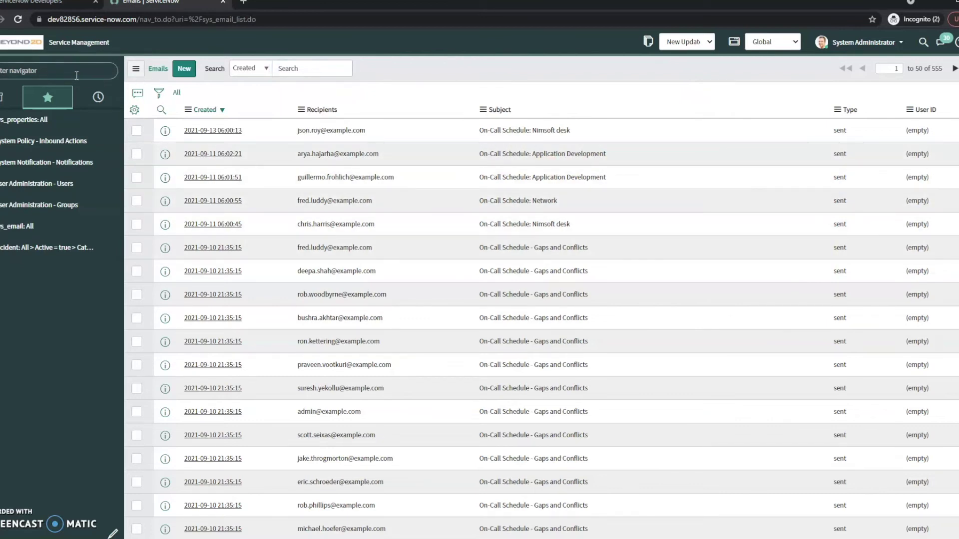
text(filters)
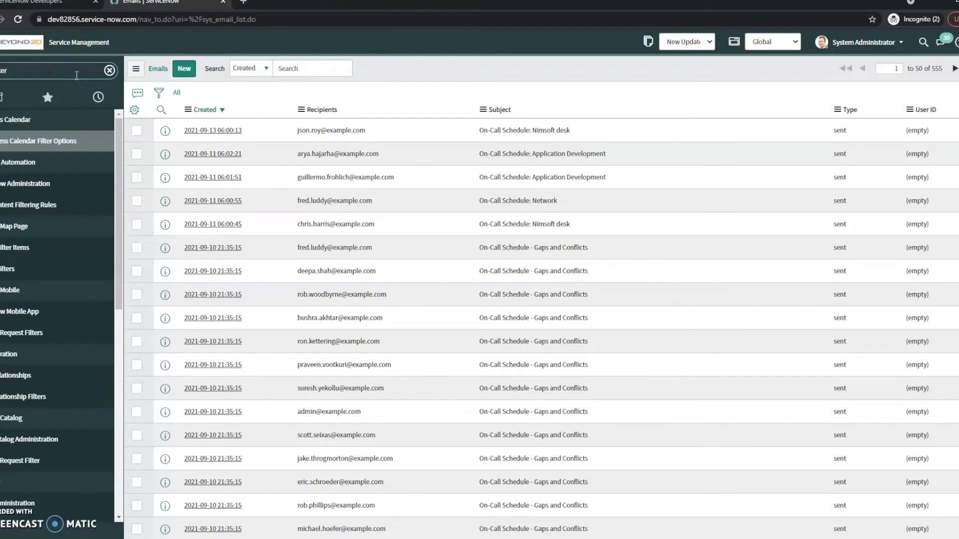
click(46, 184)
scroll(47, 184, down, 5)
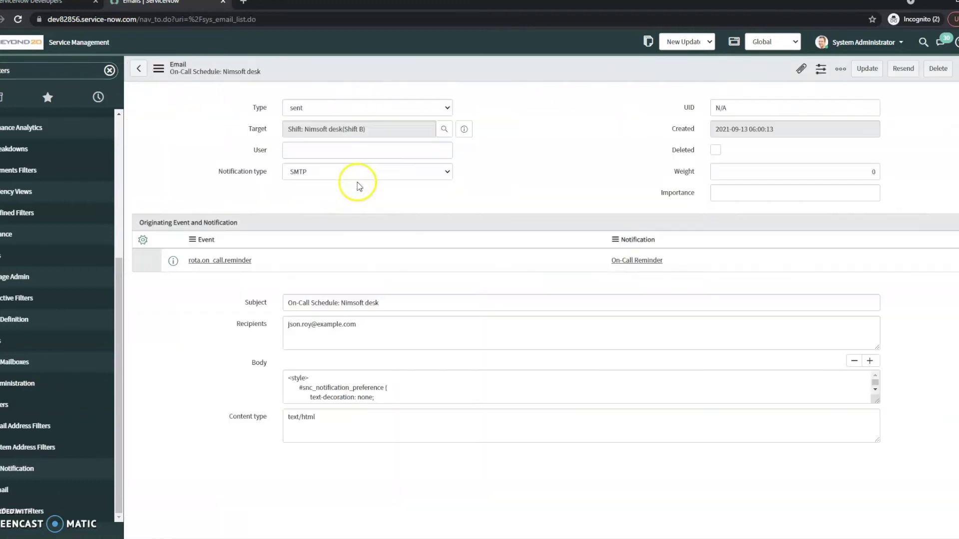
scroll(188, 360, down, 1)
scroll(187, 360, down, 7)
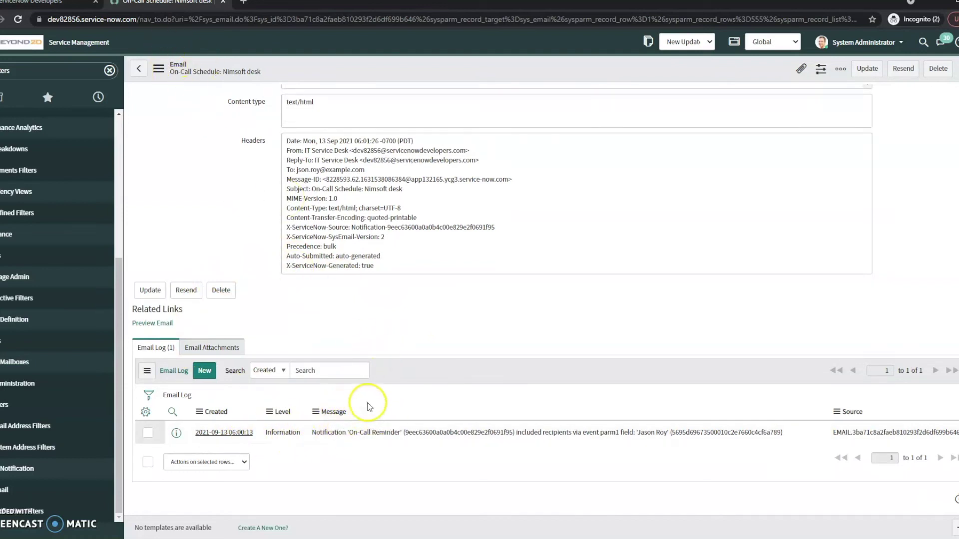
scroll(282, 449, up, 12)
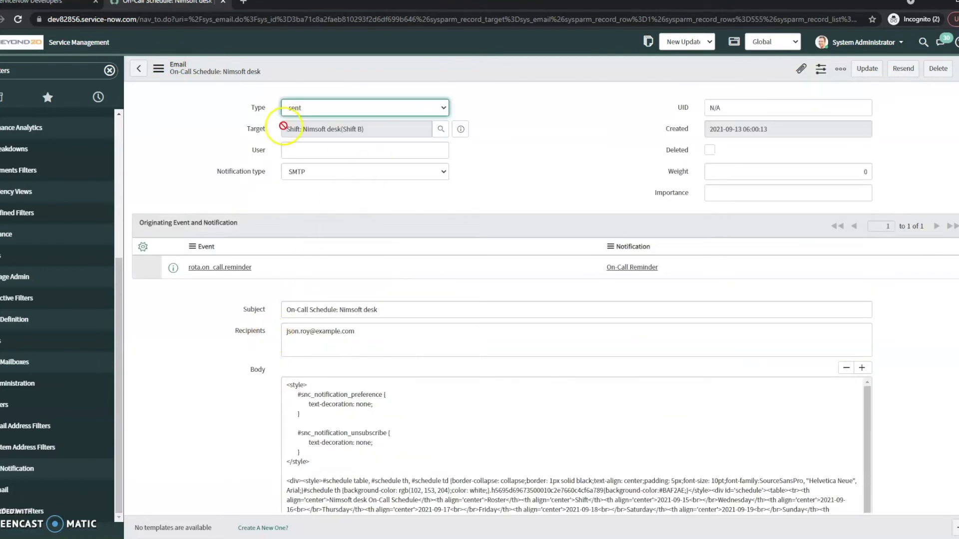
scroll(146, 261, down, 3)
scroll(162, 268, up, 2)
scroll(162, 269, up, 1)
click(313, 107)
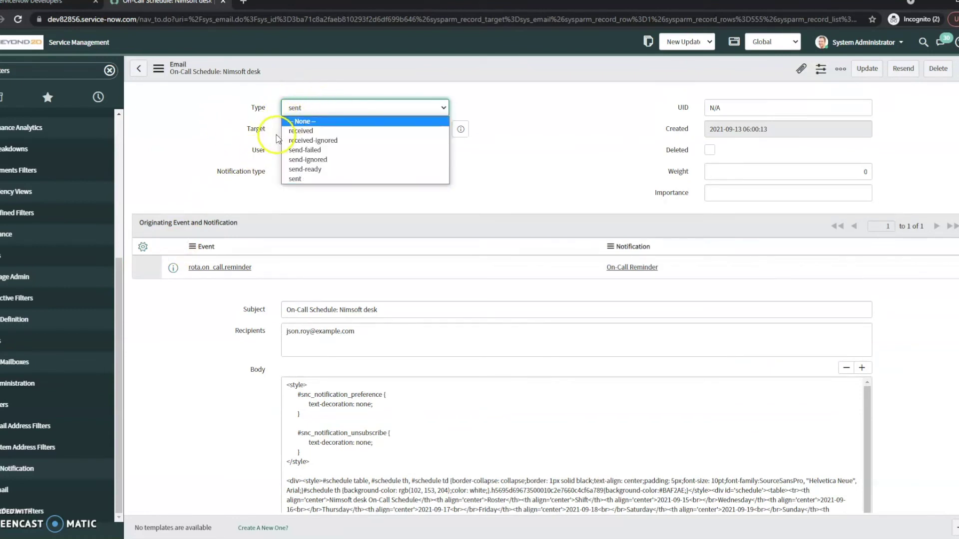
click(199, 137)
scroll(198, 276, down, 5)
scroll(195, 279, down, 5)
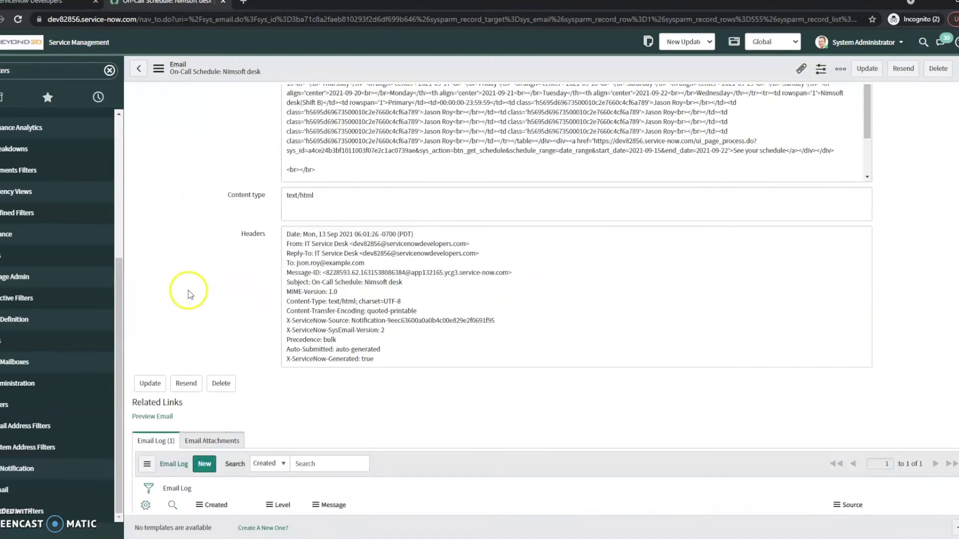
scroll(230, 452, down, 2)
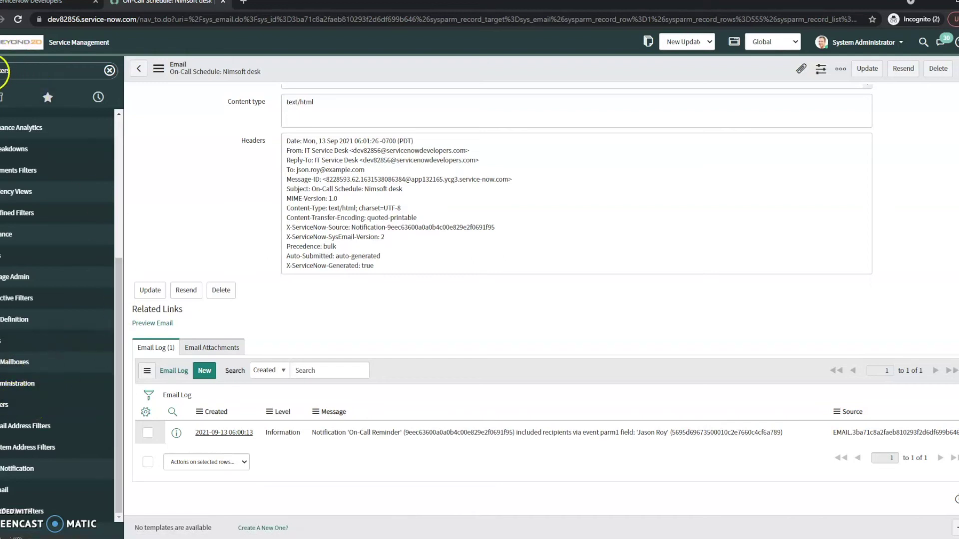
Open the Email Filters list showing its 5 active filters, such as Ignore VCAL.
click(24, 72)
click(9, 407)
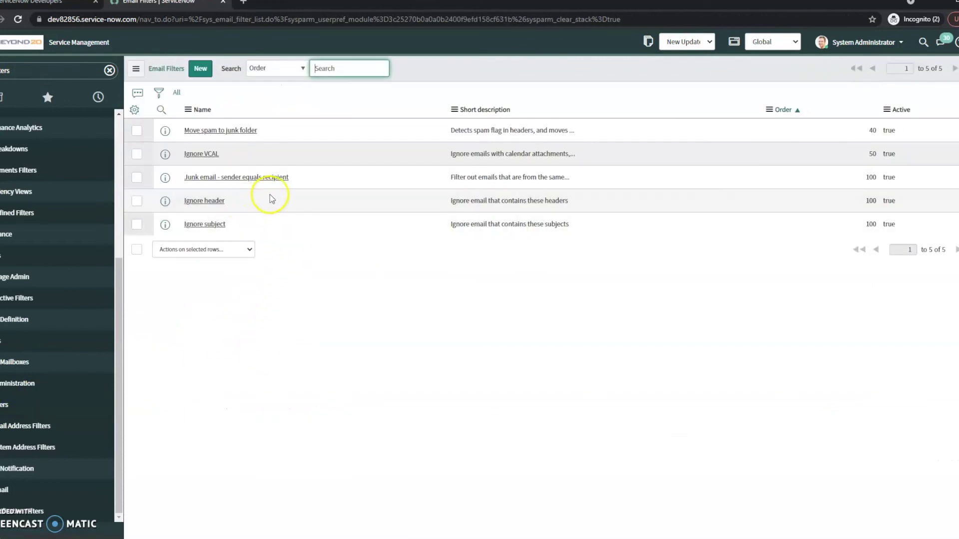
click(213, 209)
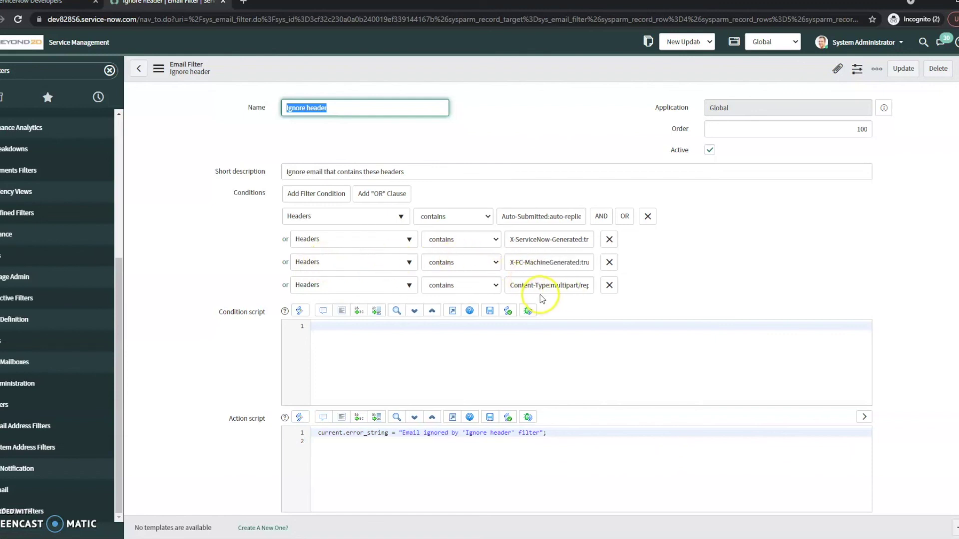
drag(531, 285, 593, 287)
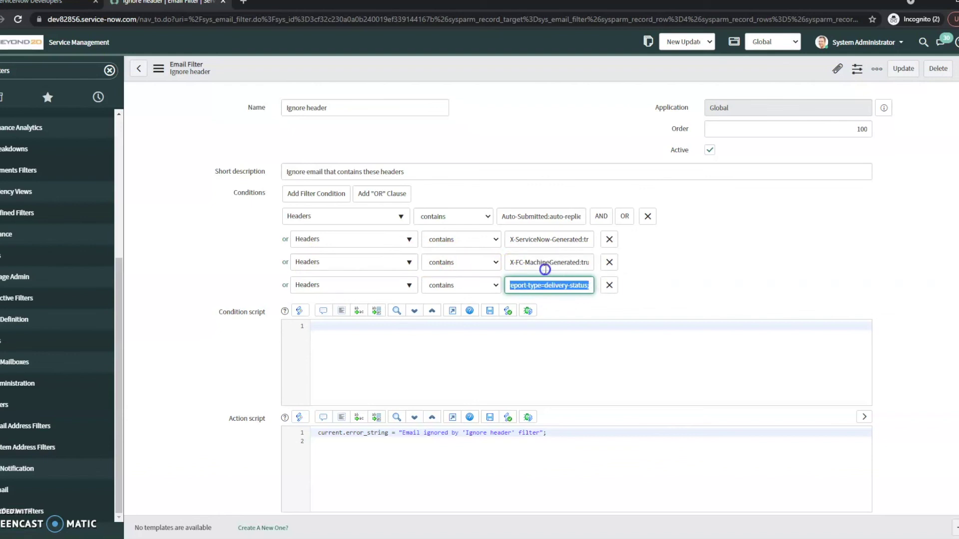
drag(508, 264, 595, 268)
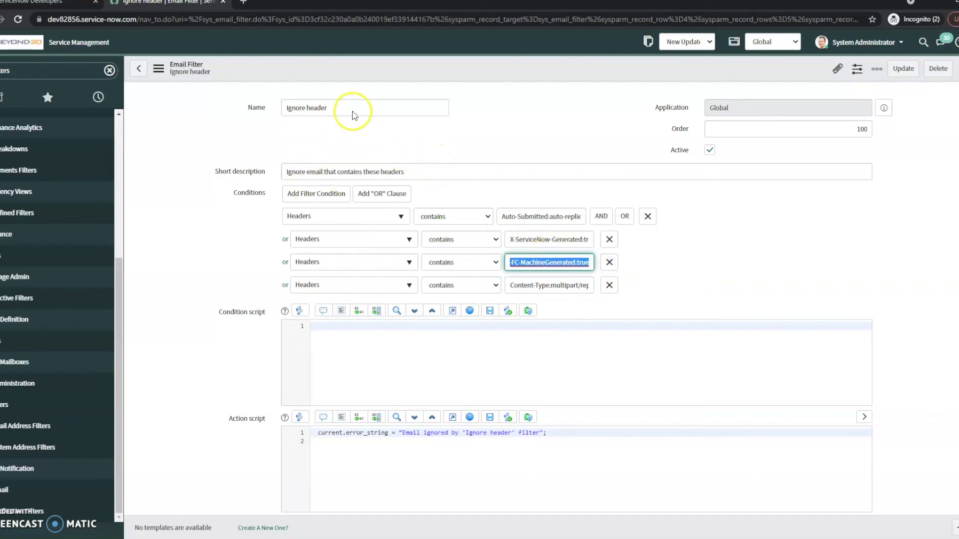
click(139, 69)
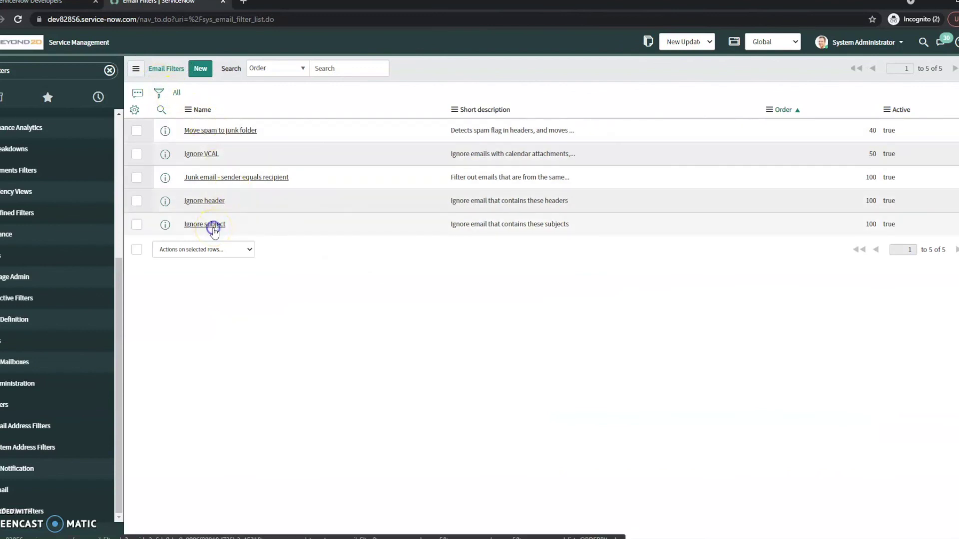
Open the 'Ignore subject' email filter (order 100) to inspect its subject conditions.
click(213, 229)
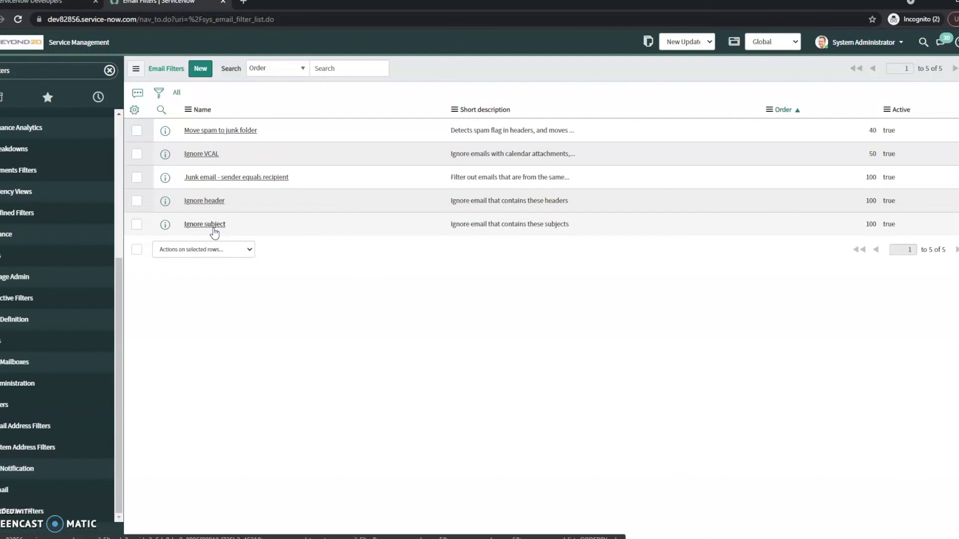